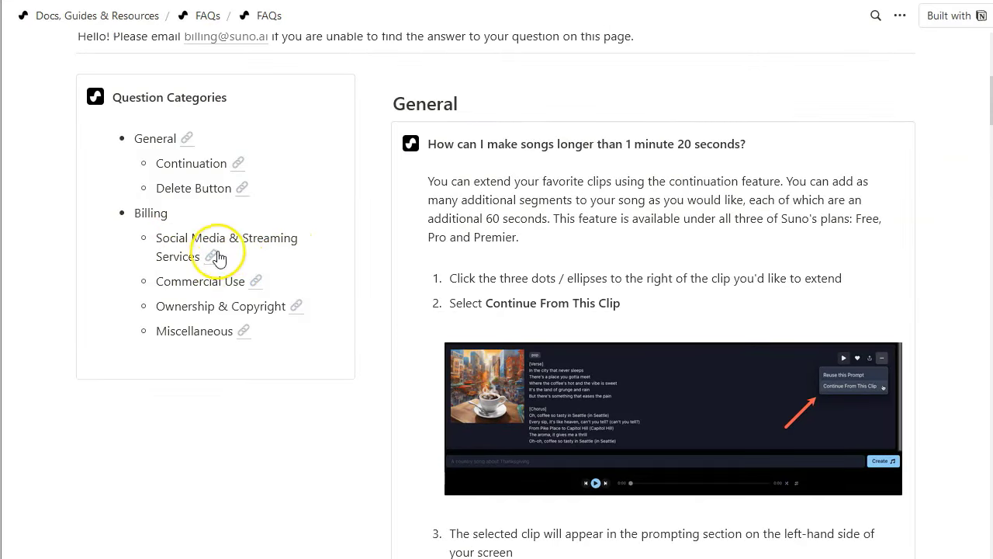
# - Go to the Commercial Use section of the Suno FAQ and read its answers on commercial rights and paid plans
pyautogui.click(256, 283)
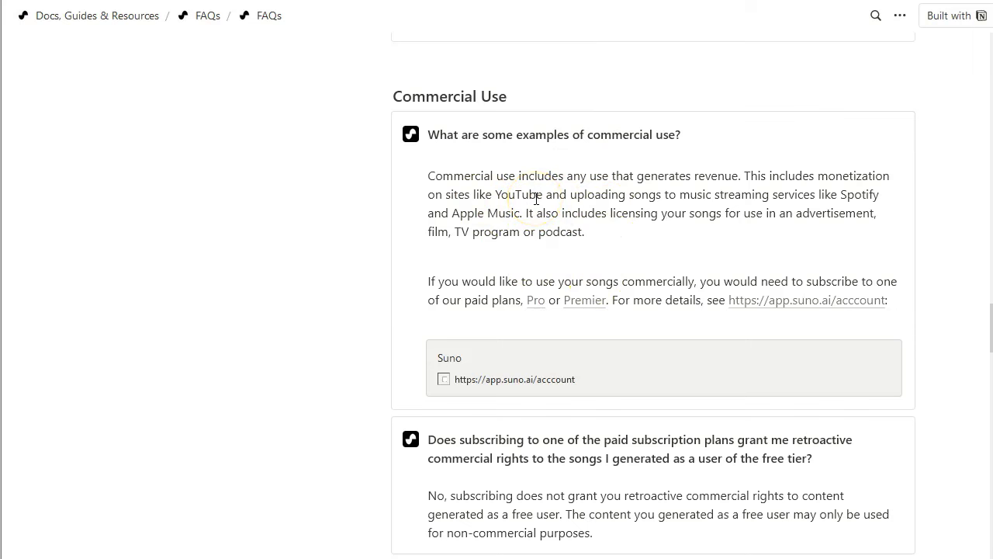
pyautogui.scroll(-1, 536, 198)
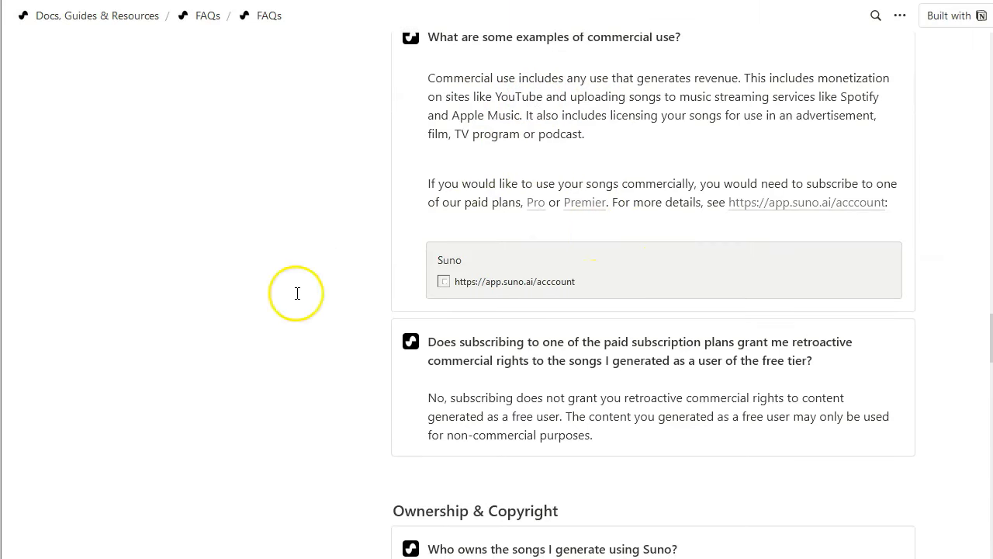
pyautogui.scroll(-3, 298, 294)
pyautogui.scroll(4, 509, 262)
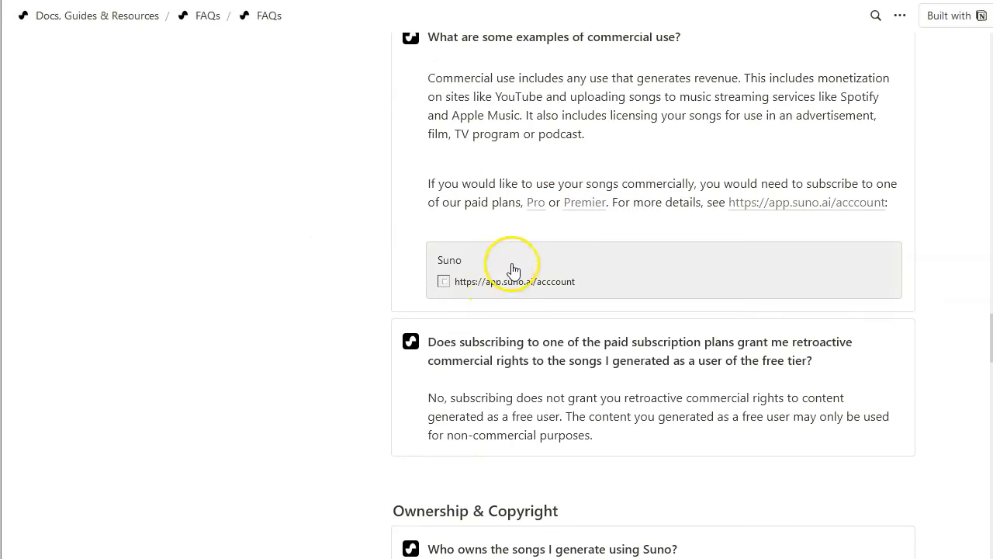
pyautogui.scroll(8, 516, 258)
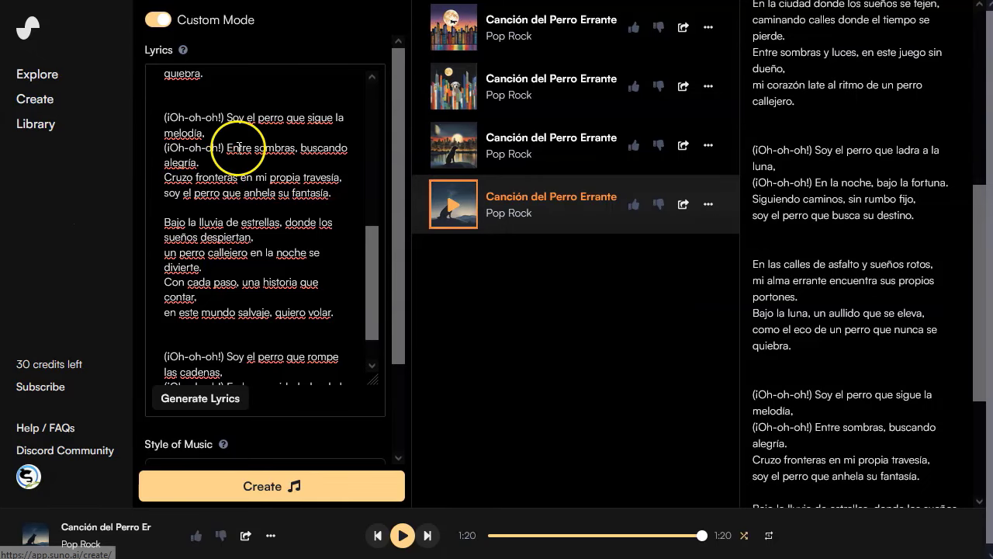
# - Review the custom-mode song lyrics in Suno from the first verse down to the second chorus
pyautogui.scroll(5, 253, 202)
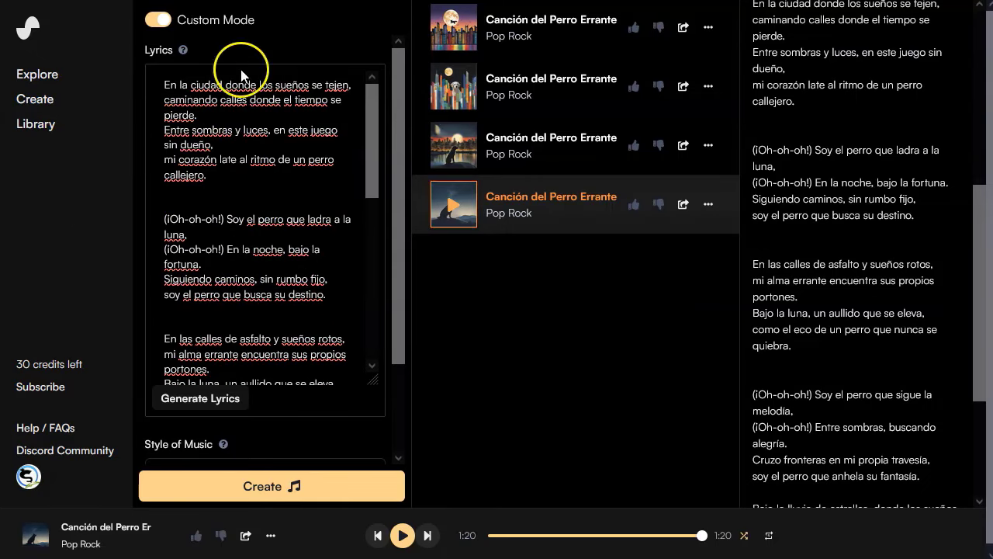
pyautogui.scroll(-2, 256, 241)
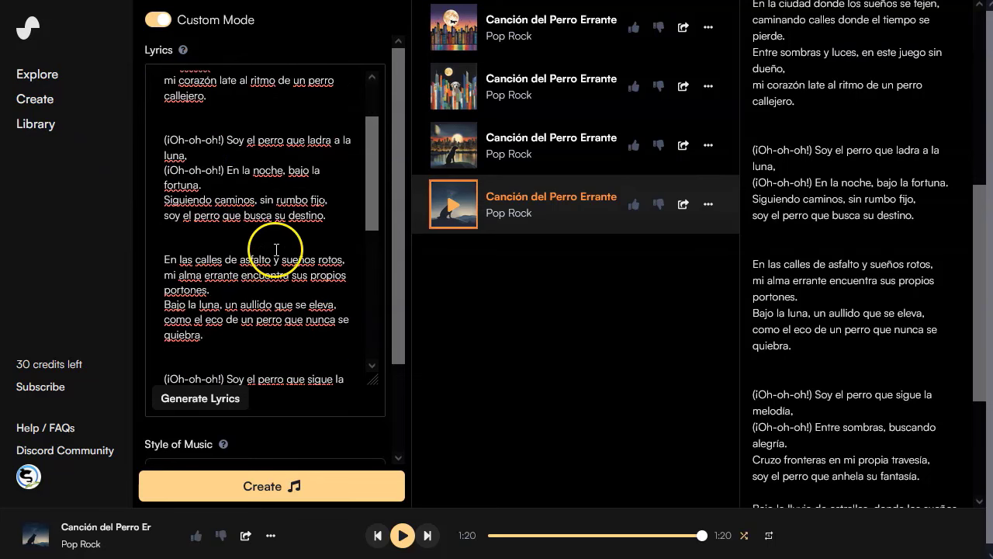
pyautogui.scroll(-2, 247, 250)
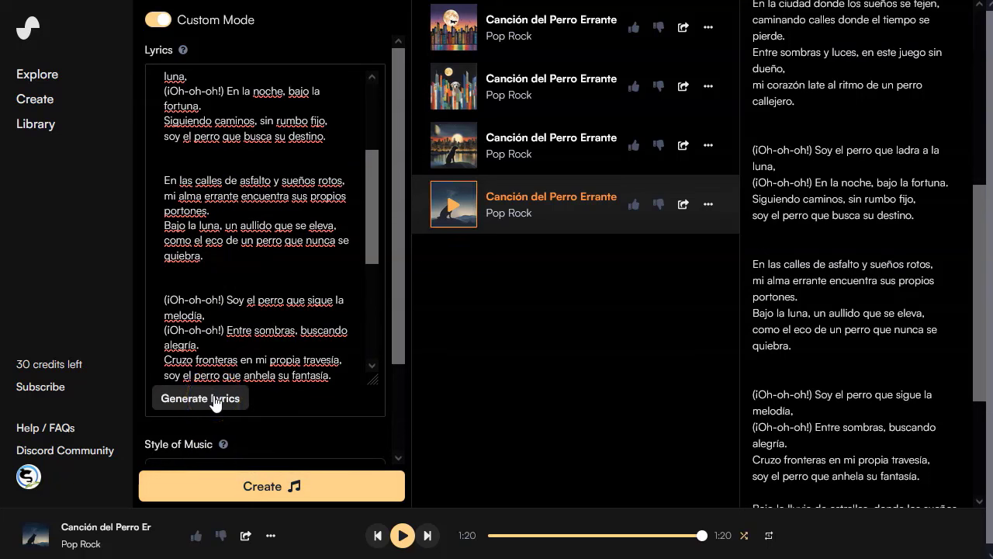
# - Switch to ChatGPT and read the "Pop Rock Song!" chat from the opening request through the first verse and chorus
pyautogui.click(481, 400)
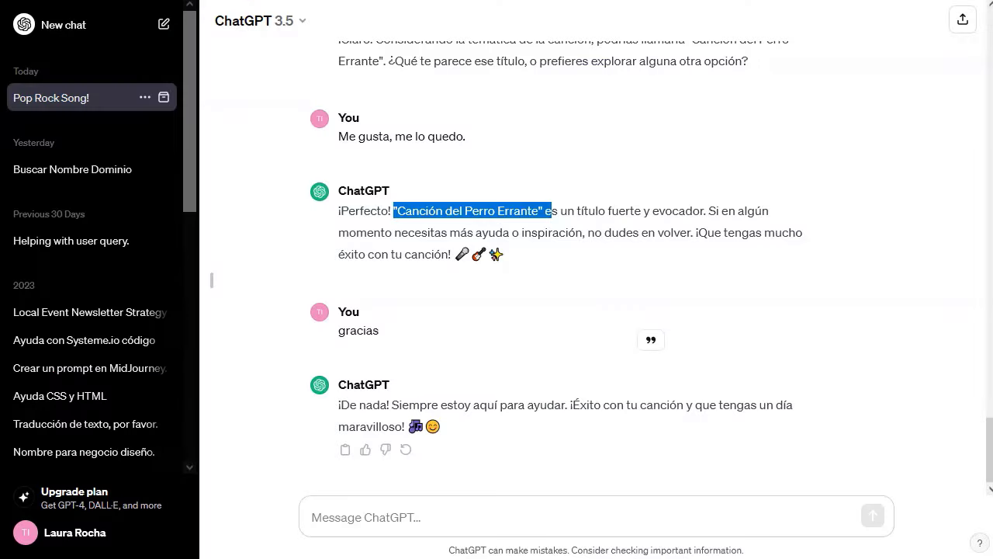
pyautogui.scroll(20, 604, 188)
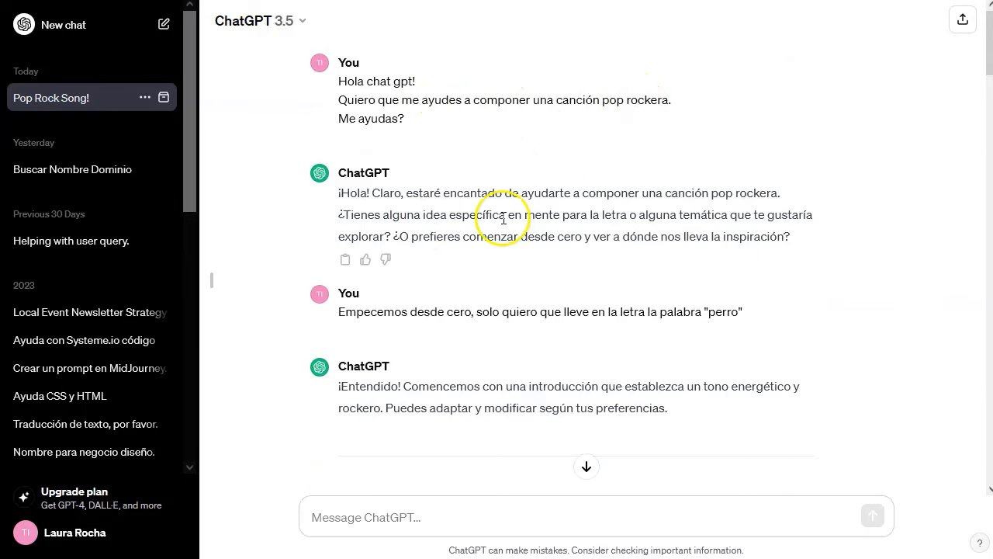
pyautogui.scroll(-1, 442, 194)
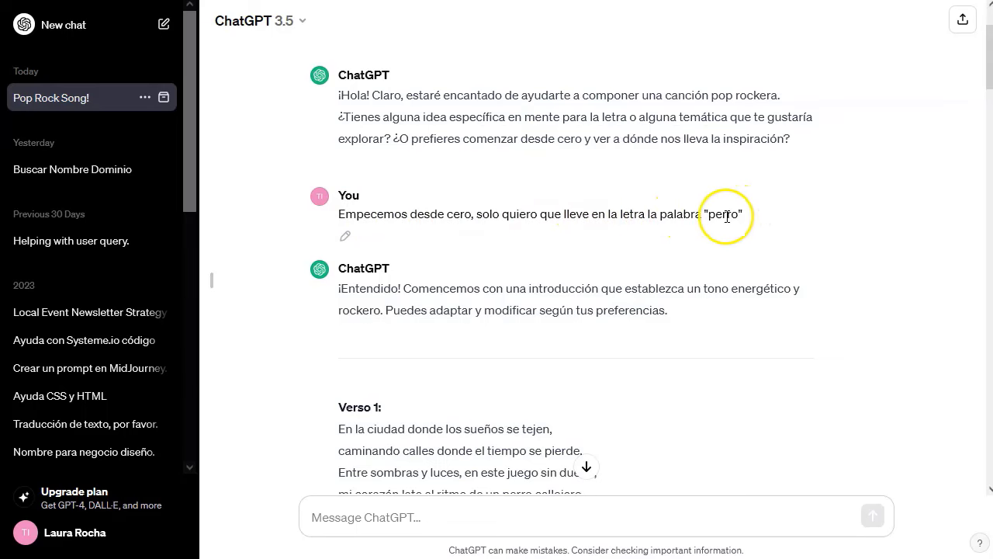
pyautogui.scroll(-3, 660, 129)
pyautogui.scroll(-1, 310, 255)
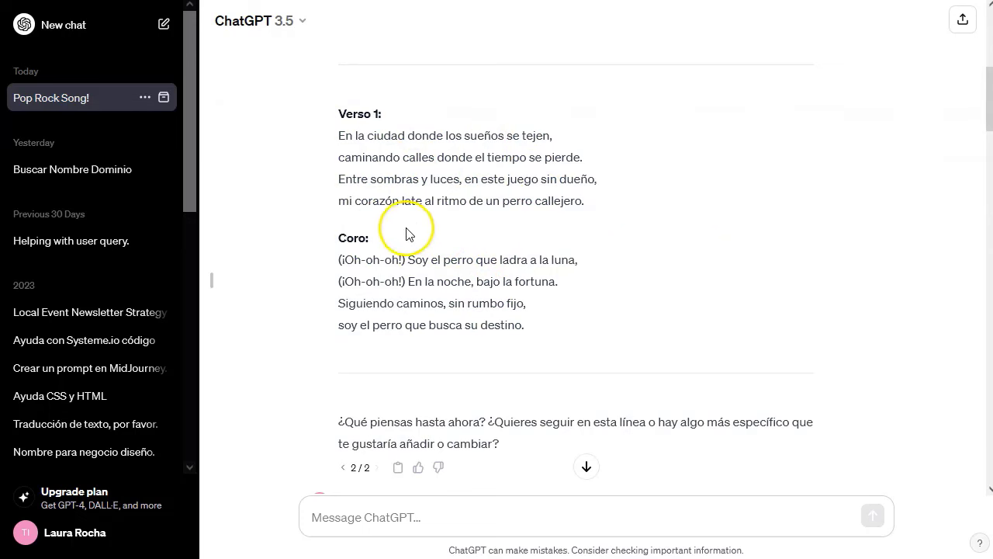
pyautogui.scroll(-3, 400, 230)
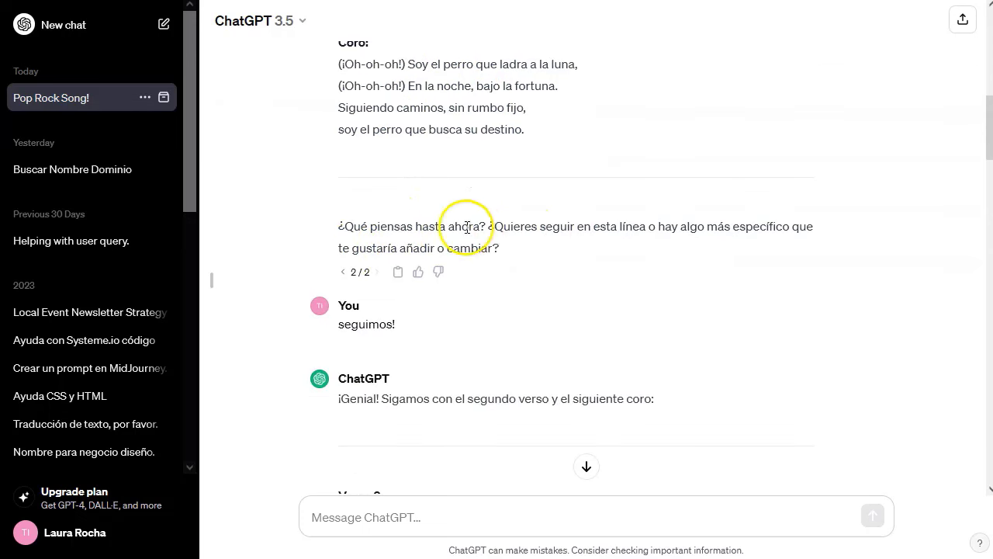
# - Read on through the second verse, the bridge and the final chorus in the ChatGPT conversation
pyautogui.scroll(-1, 412, 235)
pyautogui.scroll(-3, 402, 231)
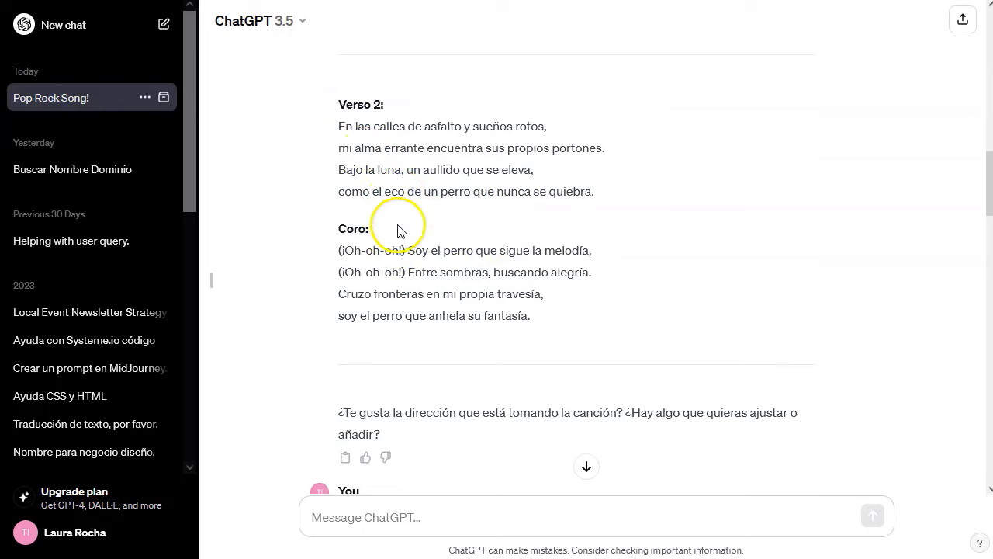
pyautogui.scroll(-2, 399, 228)
pyautogui.scroll(-1, 395, 229)
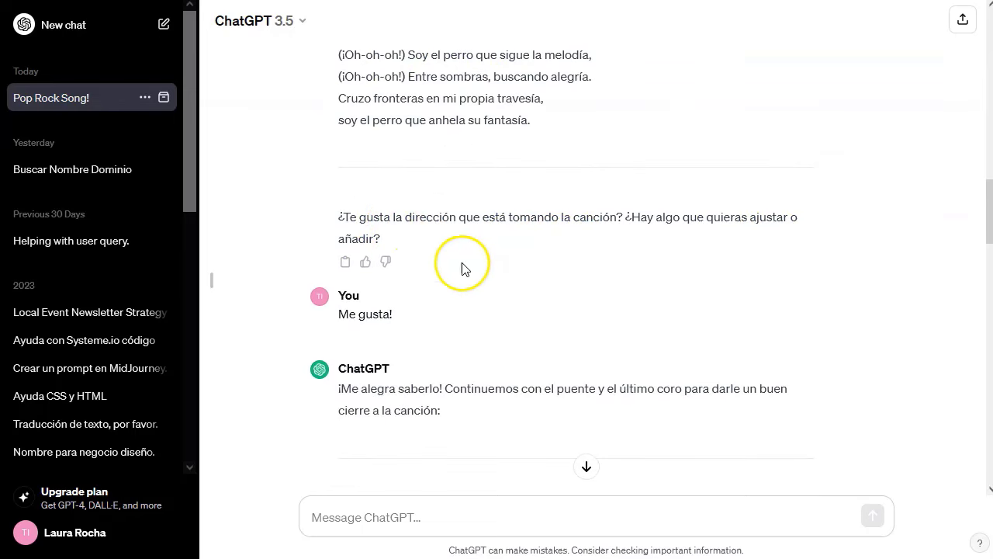
pyautogui.scroll(-3, 461, 266)
pyautogui.scroll(-2, 251, 240)
pyautogui.scroll(-3, 421, 275)
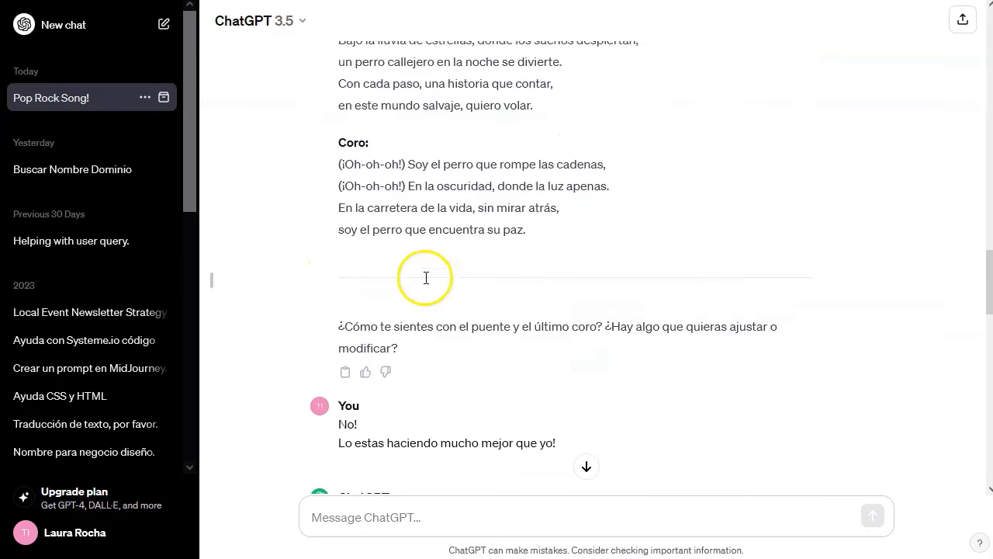
pyautogui.scroll(-2, 293, 306)
pyautogui.scroll(-3, 290, 315)
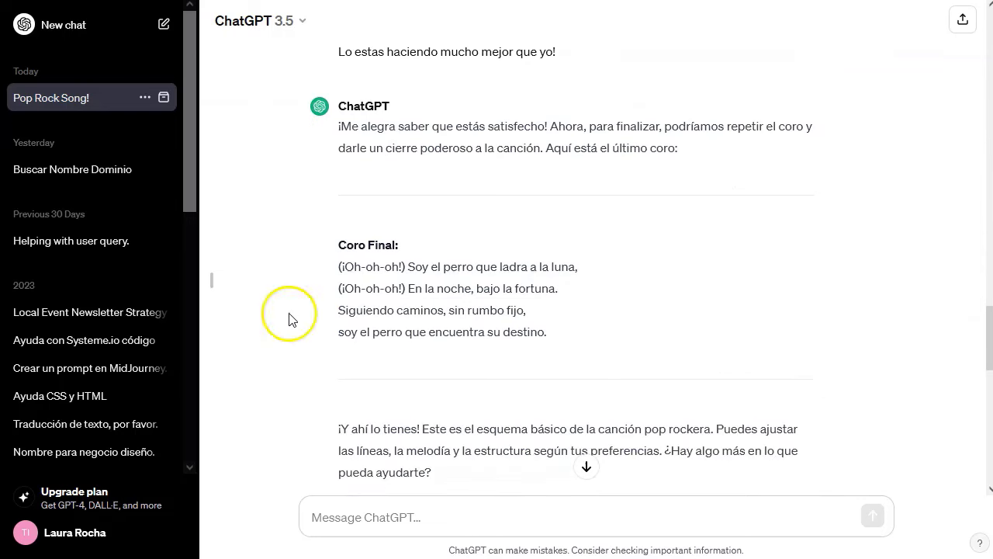
pyautogui.scroll(-4, 261, 311)
pyautogui.scroll(-2, 517, 322)
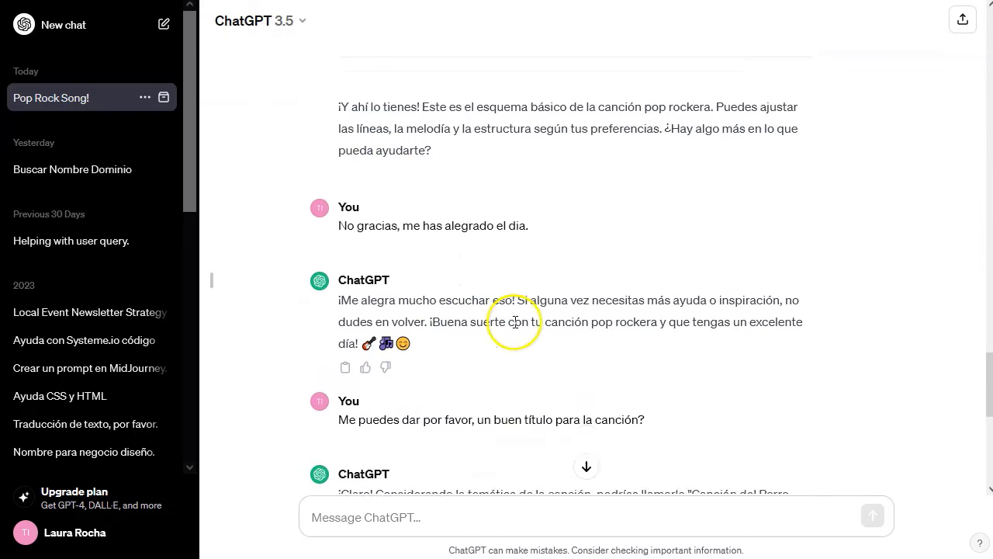
# - Examine the song title exchange at the end of the chat and clear the text selection on the suggested title
pyautogui.scroll(-1, 449, 356)
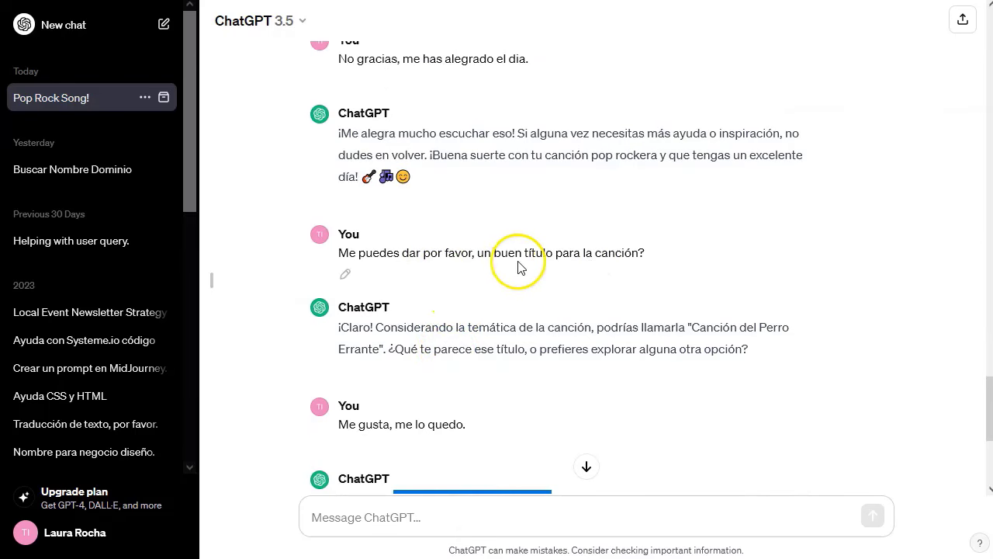
pyautogui.scroll(-1, 450, 268)
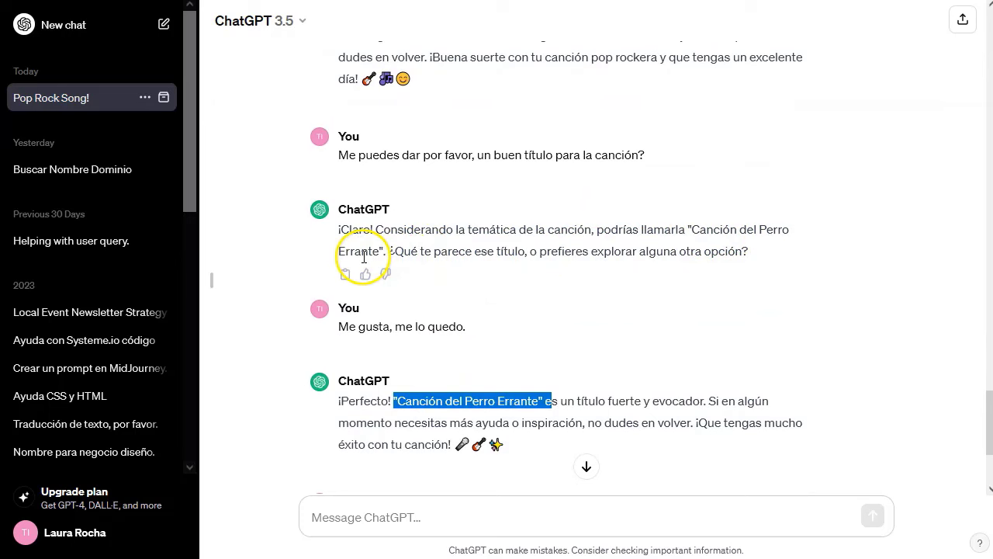
pyautogui.click(445, 395)
pyautogui.scroll(-1, 603, 328)
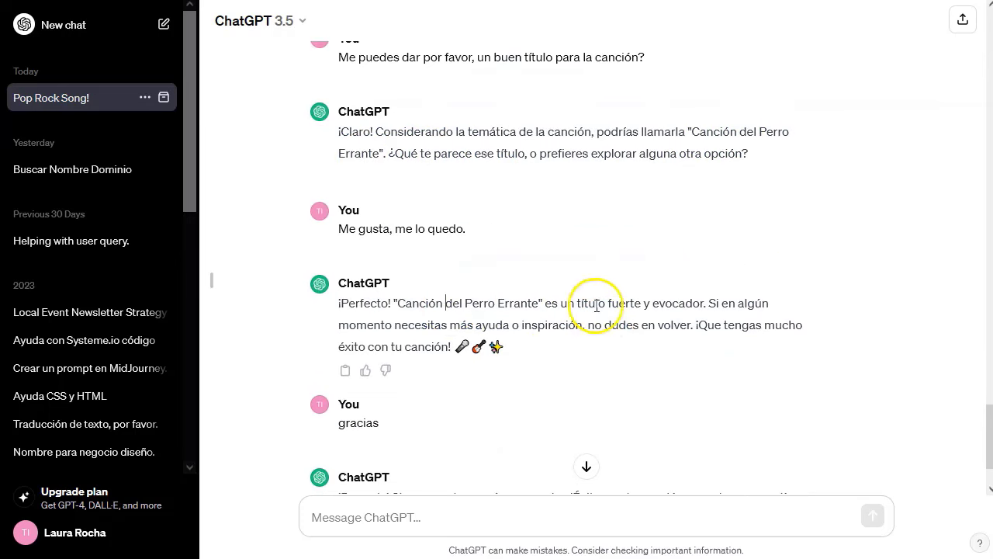
pyautogui.scroll(-1, 598, 271)
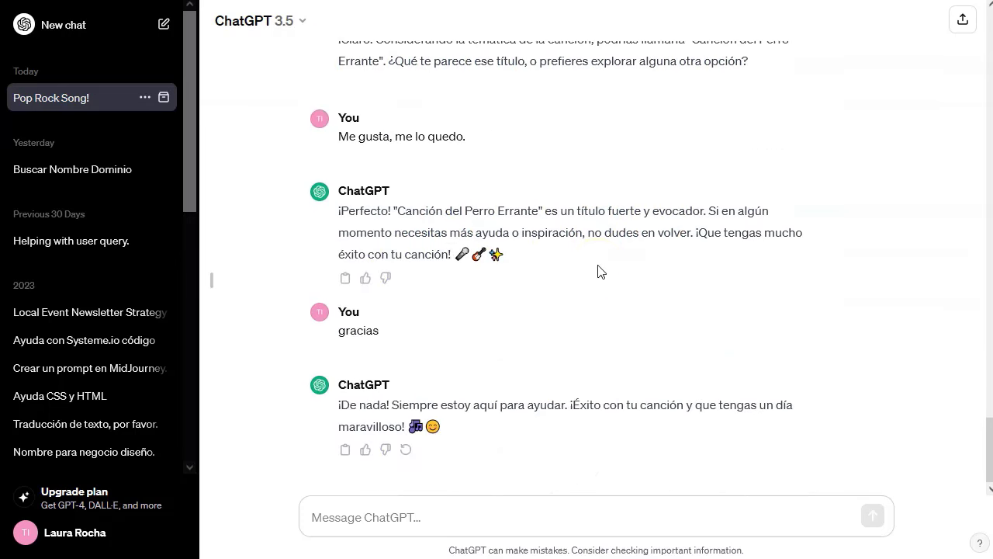
pyautogui.scroll(15, 597, 271)
# - Switch back to Suno and check the pasted lyrics through to their last line
pyautogui.click(538, 203)
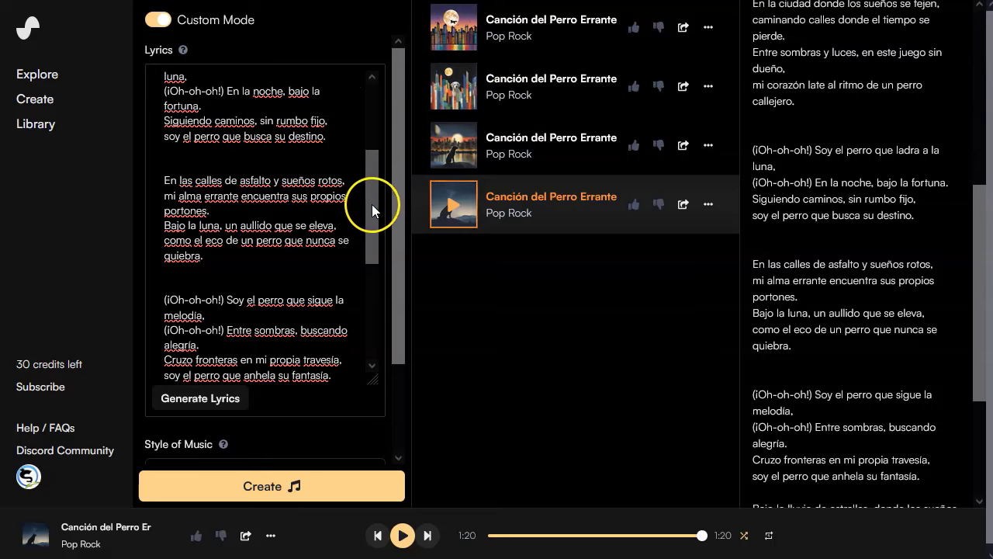
pyautogui.moveTo(372, 204); pyautogui.dragTo(354, 104)
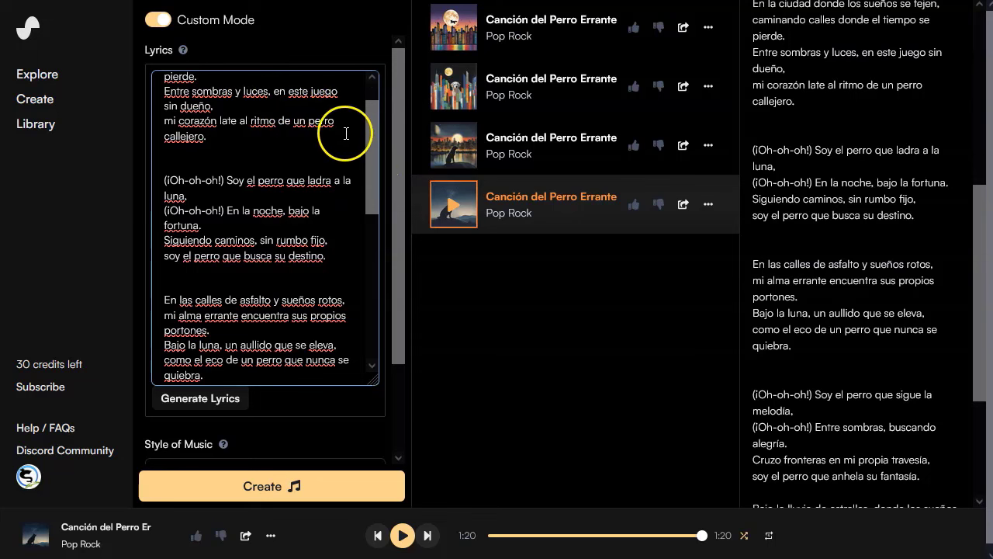
pyautogui.scroll(1, 311, 148)
pyautogui.scroll(-5, 222, 186)
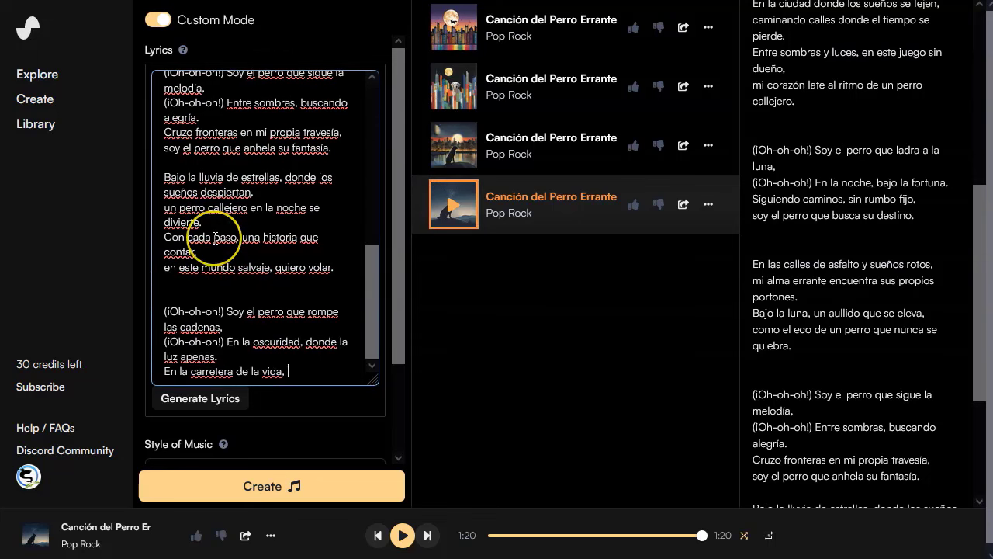
# - Read the help hint for Style of Music and place the cursor after the "Pop Rock" style text
pyautogui.scroll(-3, 212, 239)
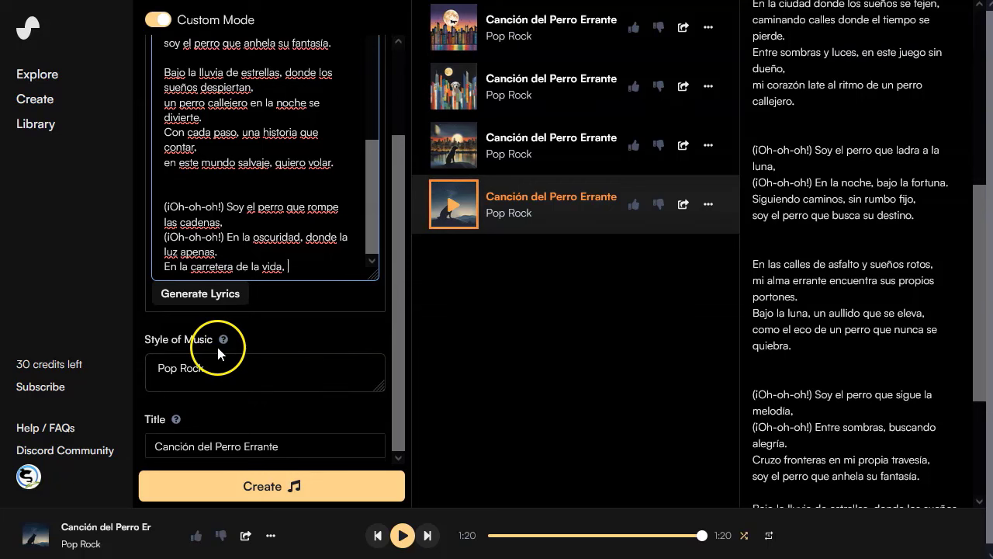
pyautogui.moveTo(222, 340)
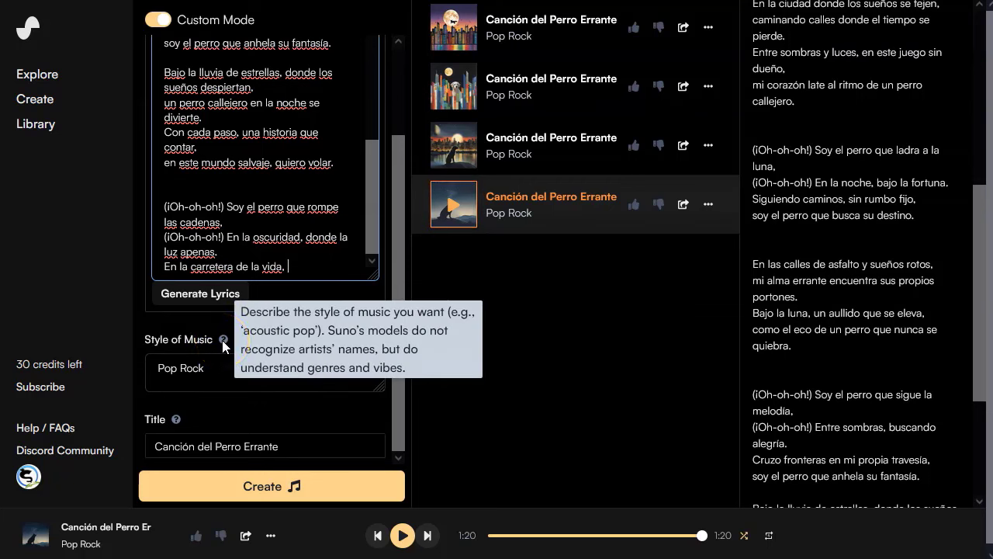
pyautogui.click(216, 368)
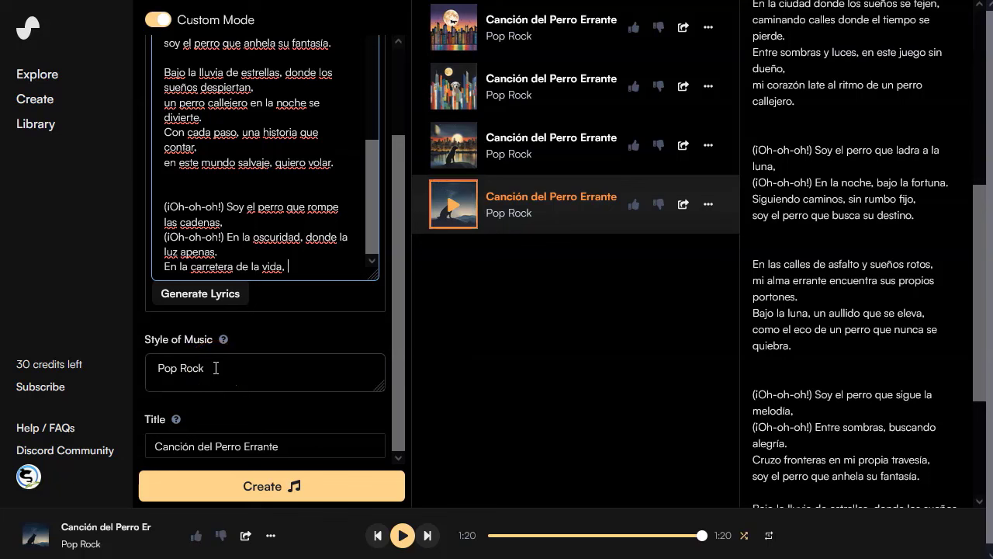
pyautogui.click(215, 368)
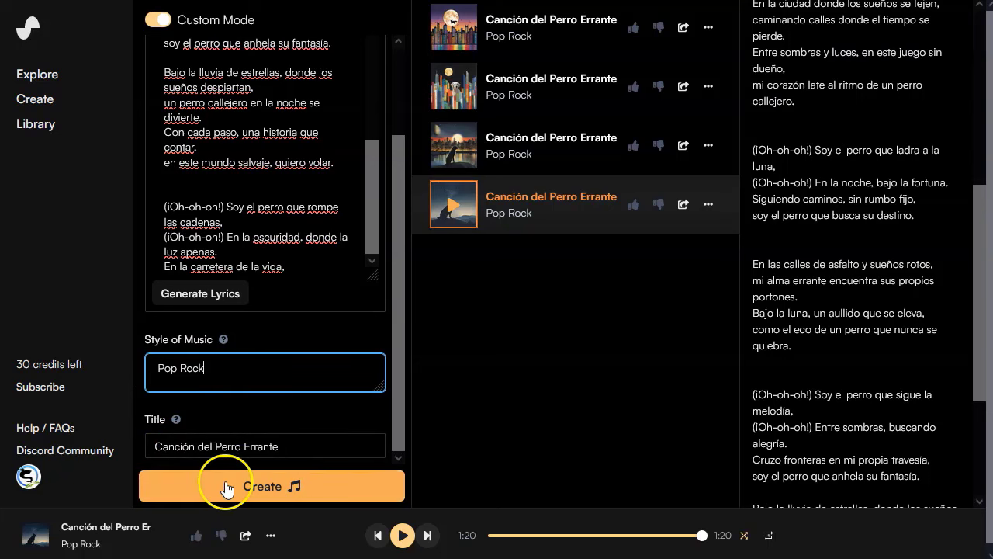
pyautogui.click(329, 489)
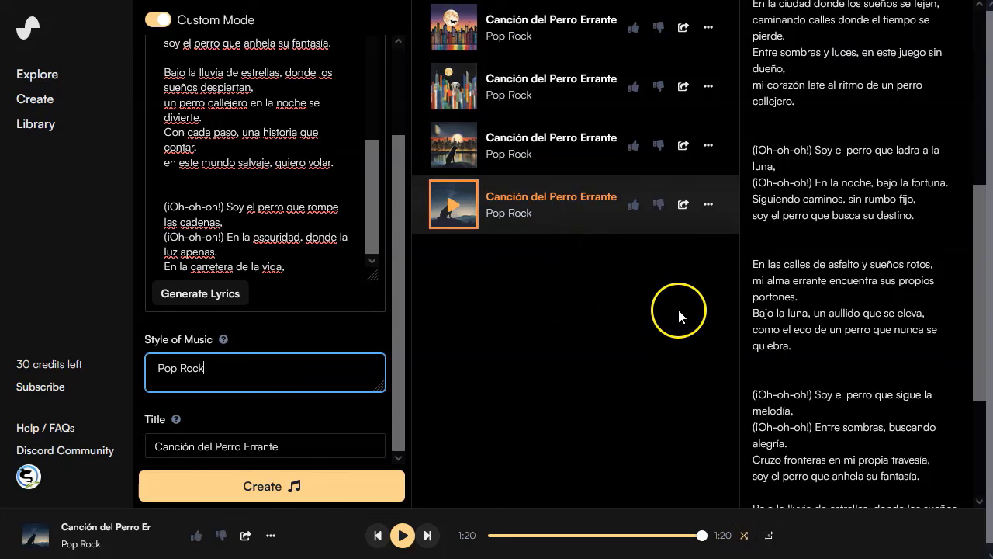
# - Show the sharing and download options for the last "Canción del Perro Errante" clip in the song list
pyautogui.click(709, 204)
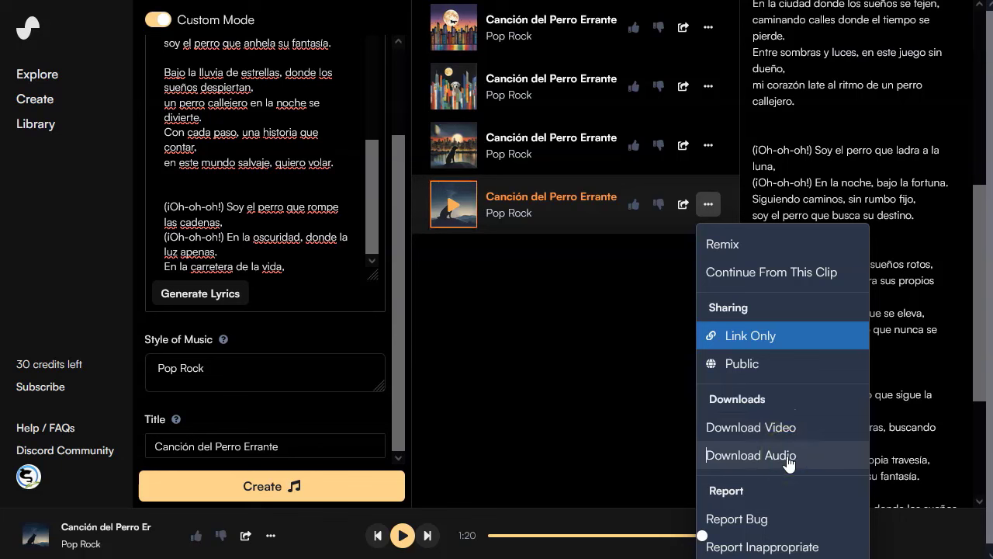
pyautogui.click(708, 334)
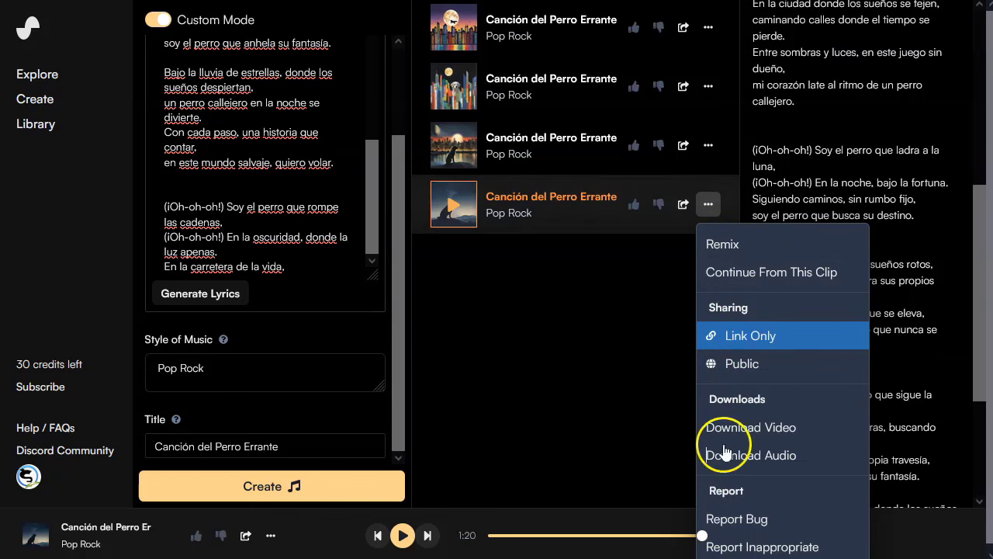
# - Switch to the Canva video design, collapse the Elements panel and expand the audio track in the timeline
pyautogui.click(567, 410)
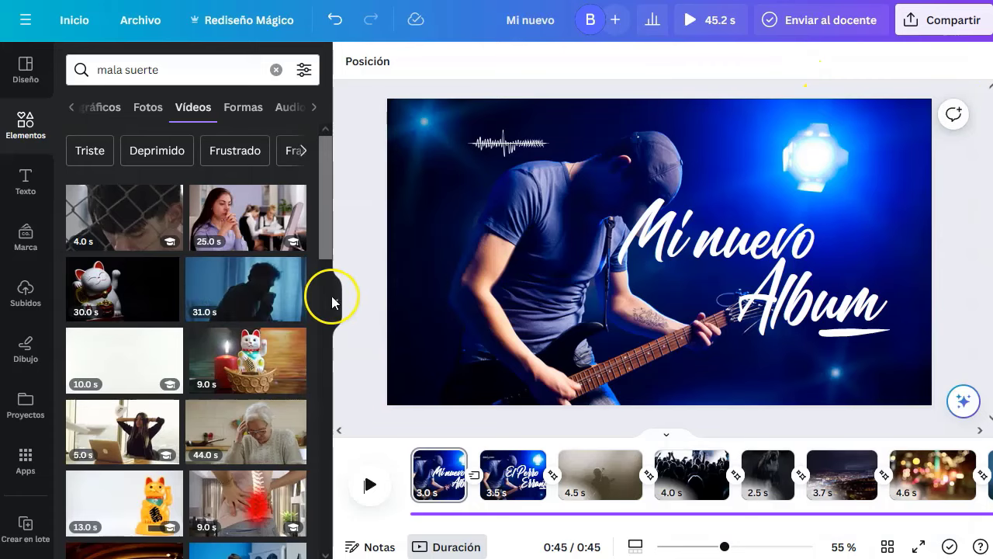
pyautogui.click(332, 297)
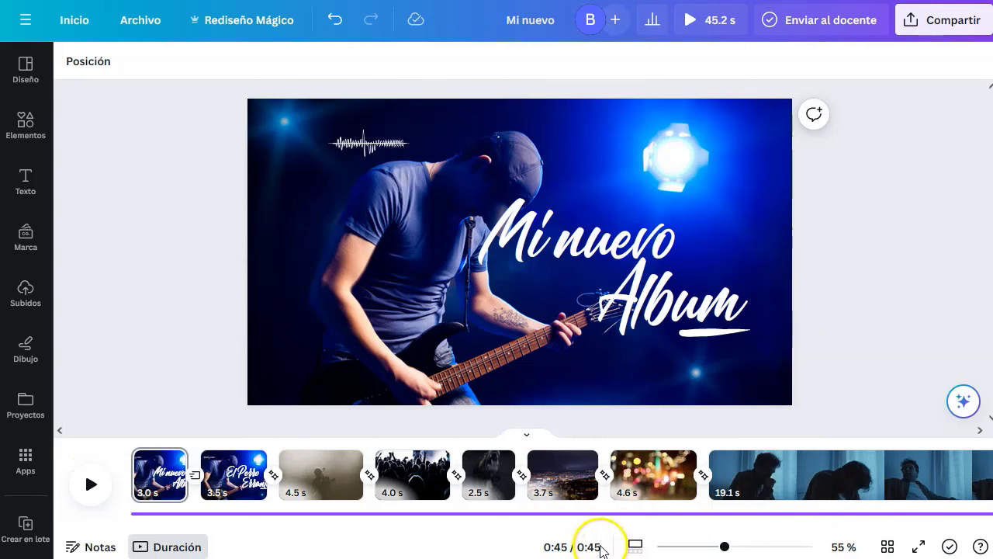
pyautogui.moveTo(800, 526)
pyautogui.mouseDown()
pyautogui.moveTo(945, 518)
pyautogui.moveTo(812, 533)
pyautogui.mouseUp()
pyautogui.click(944, 516)
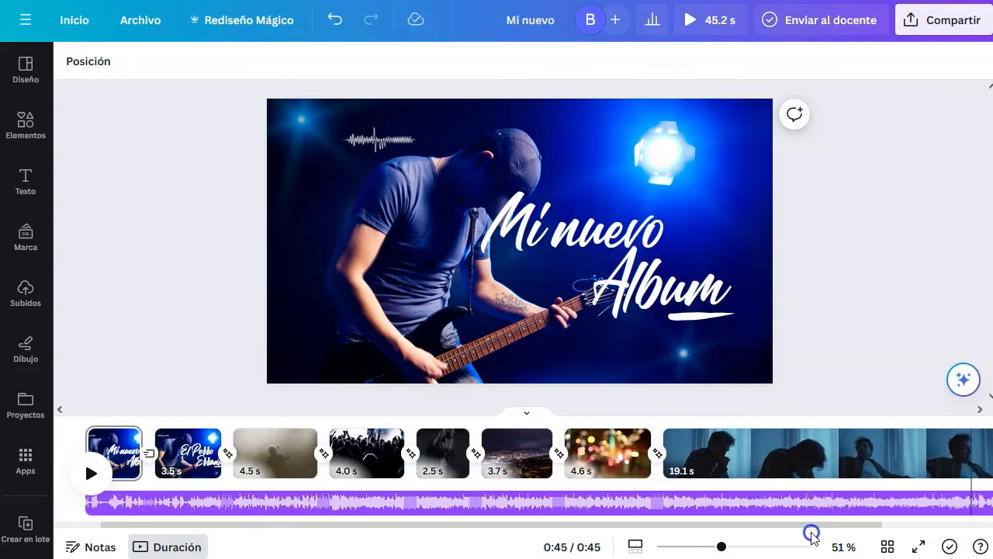